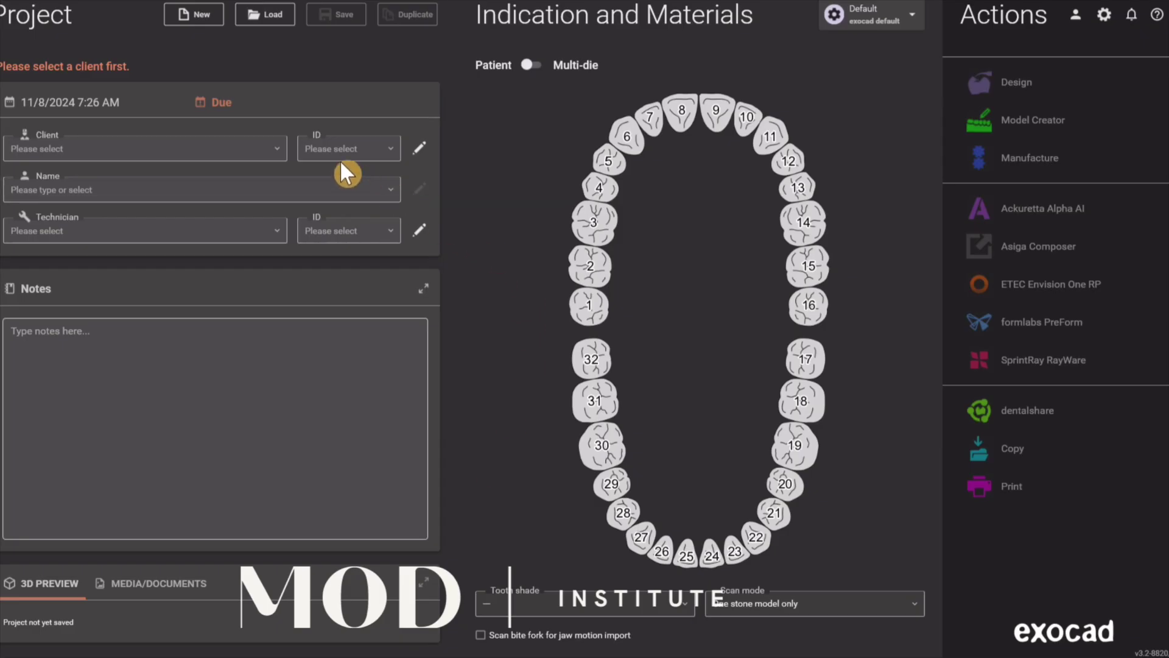
# - Set client Default and patient flipper, then mark tooth 4 on the chart
pyautogui.click(267, 147)
pyautogui.click(238, 193)
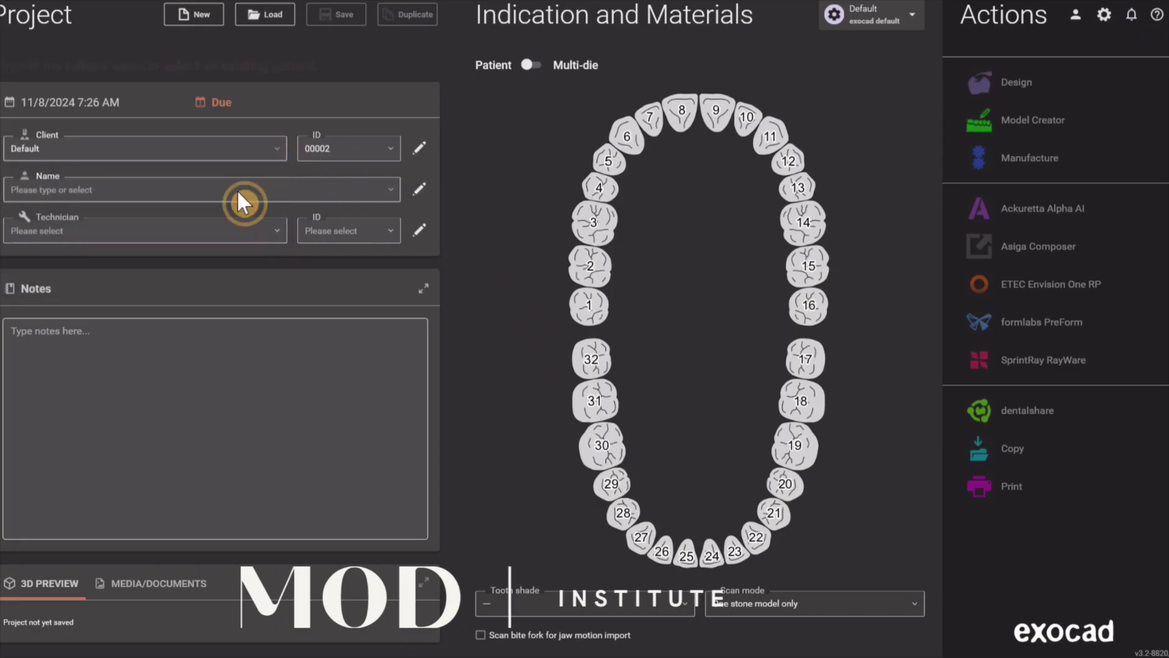
pyautogui.click(238, 192)
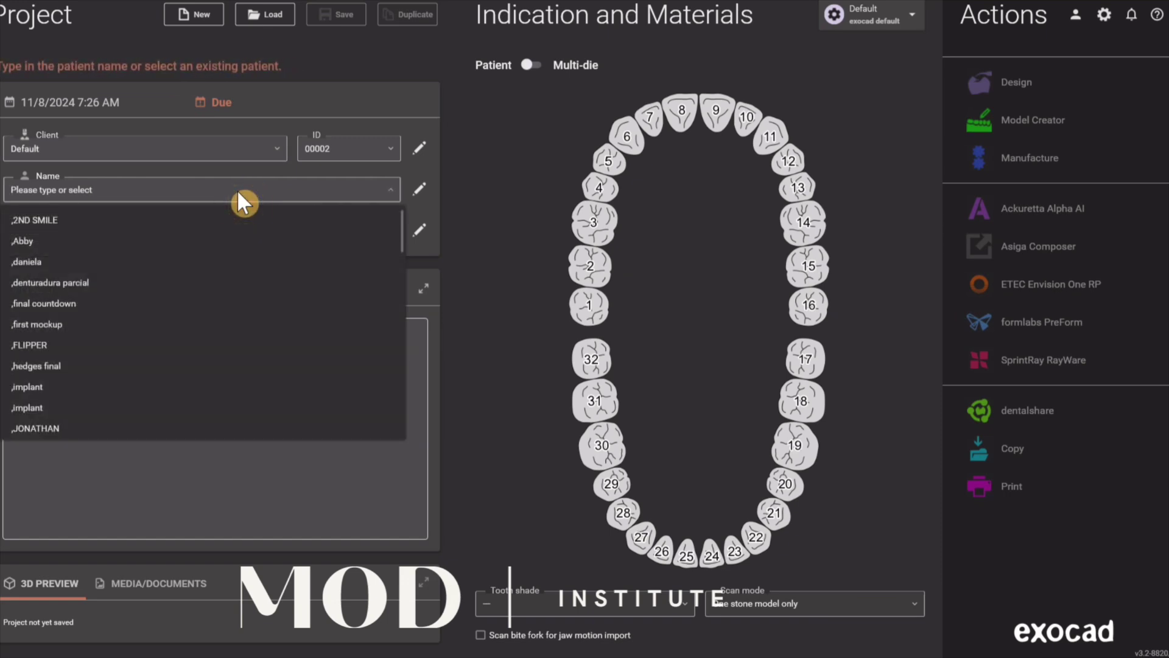
pyautogui.write('flipper')
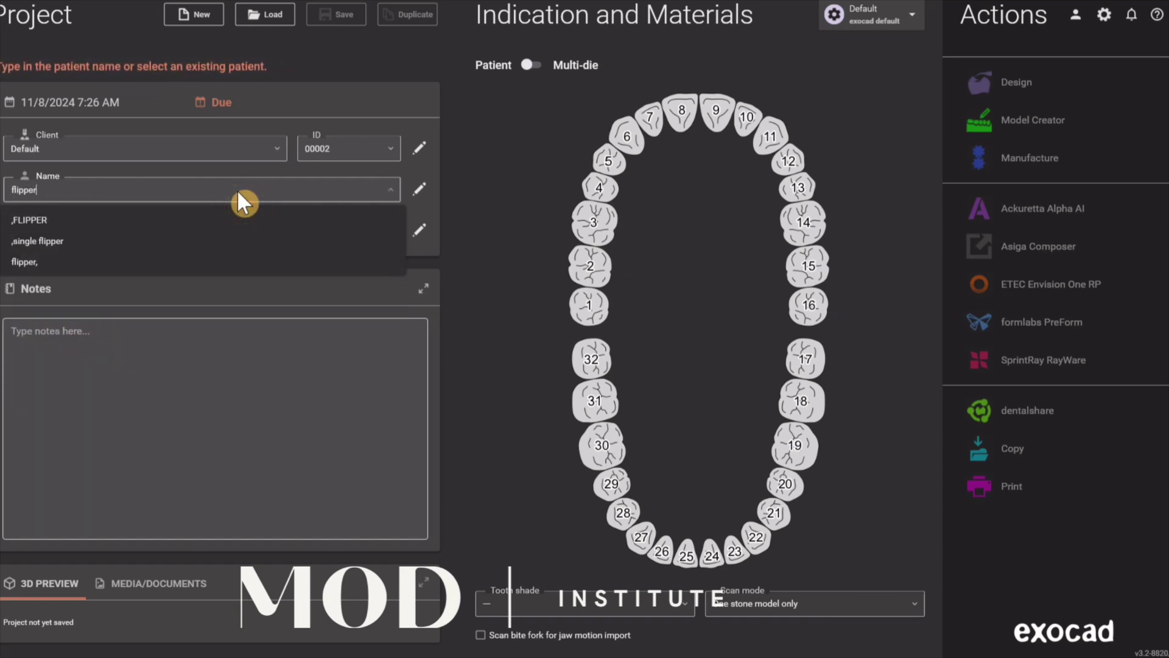
pyautogui.click(614, 193)
pyautogui.click(613, 191)
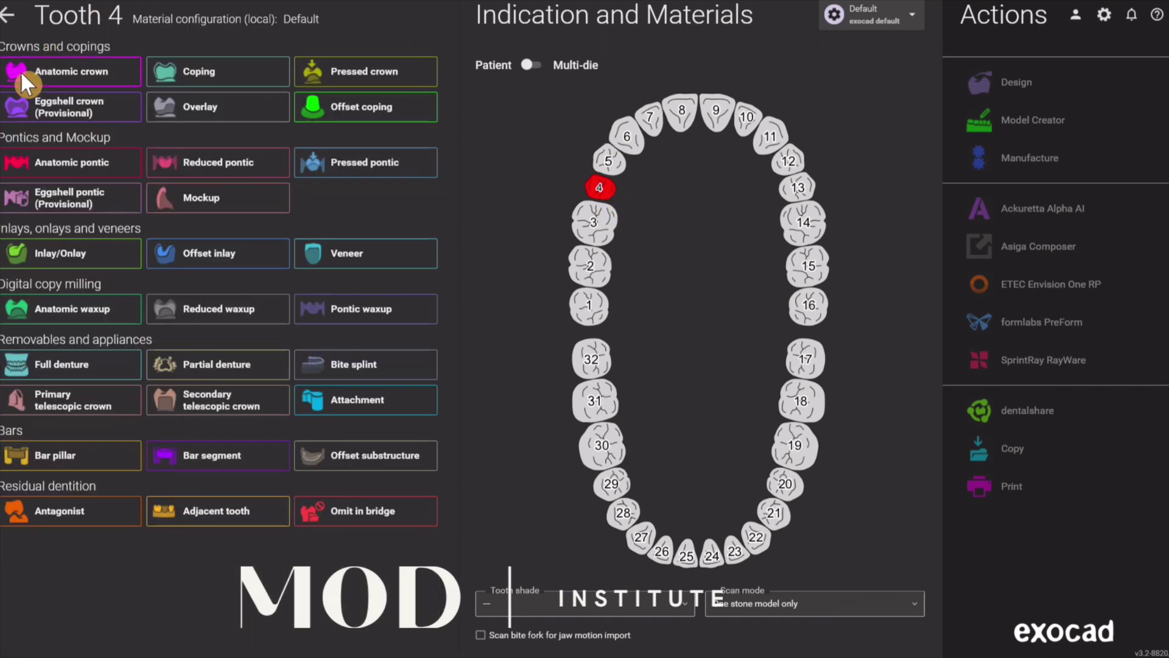
# - Make tooth 4 a 3D-printed anatomic pontic with virtual gingiva, then save and start designing
pyautogui.click(49, 165)
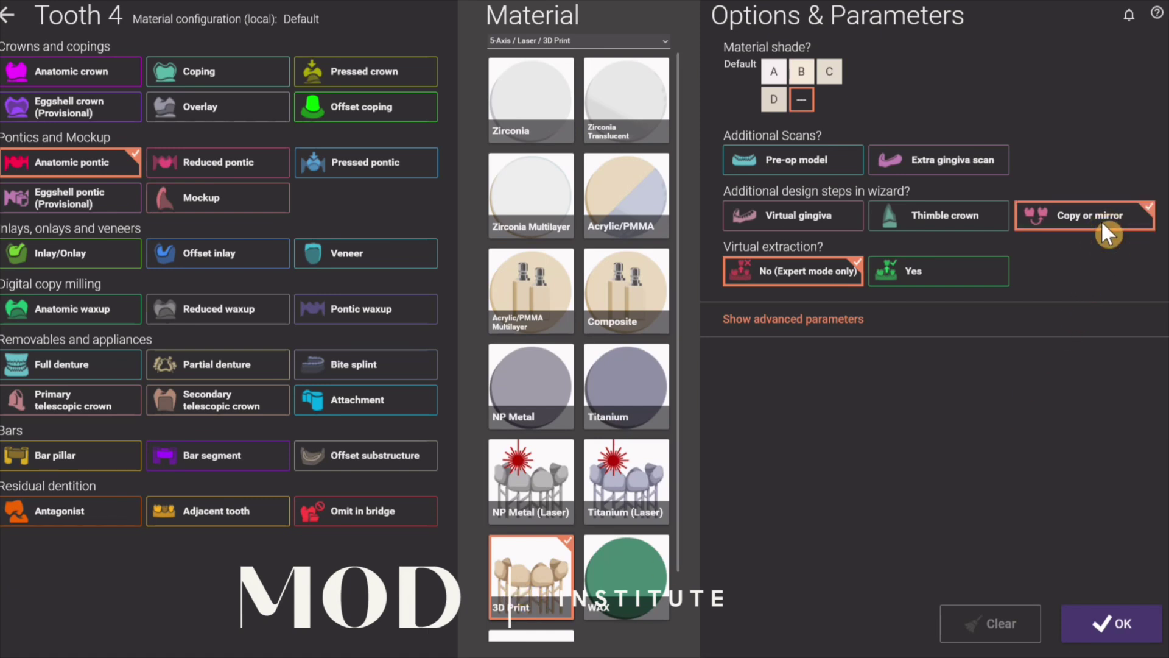
pyautogui.click(788, 210)
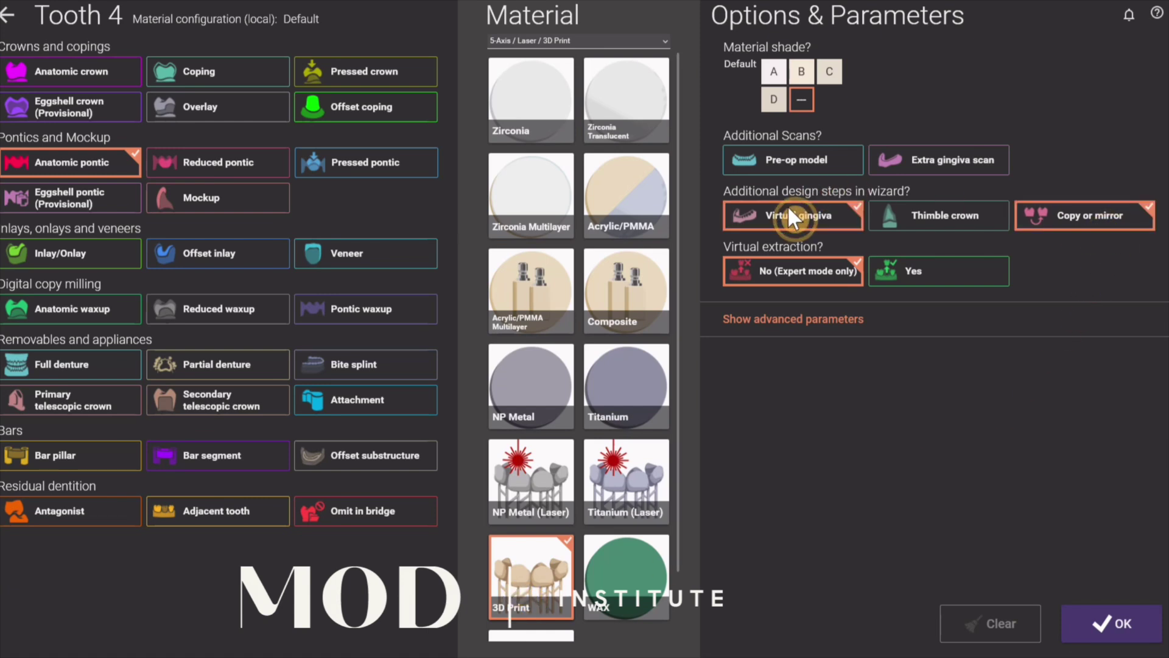
pyautogui.click(1088, 631)
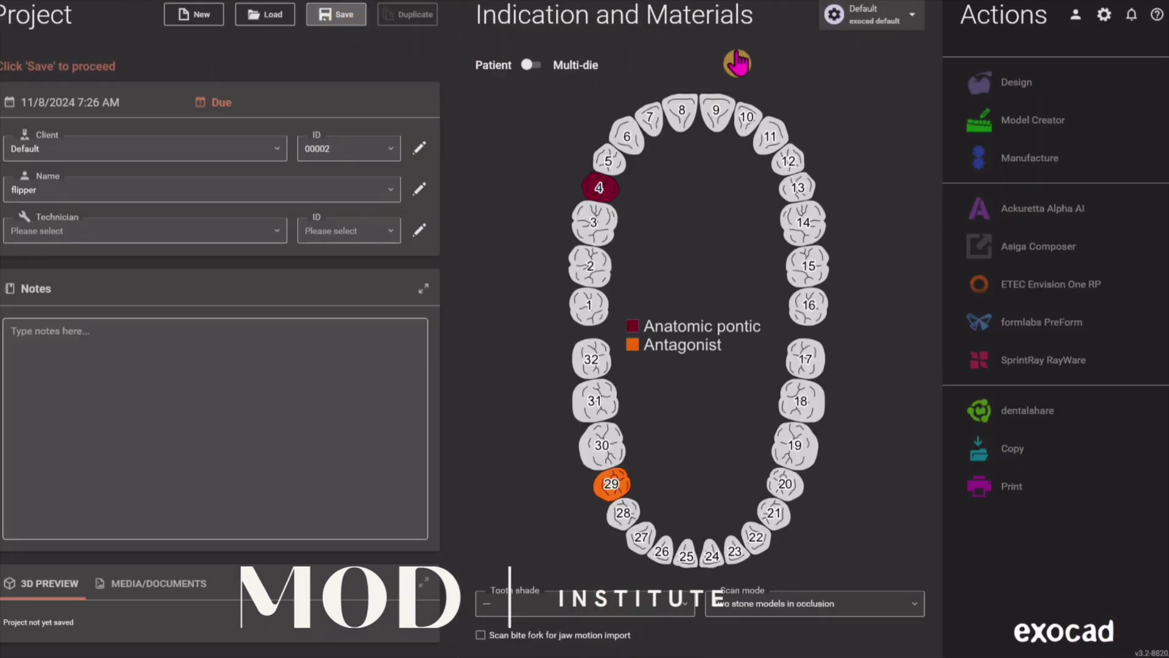
pyautogui.click(1016, 94)
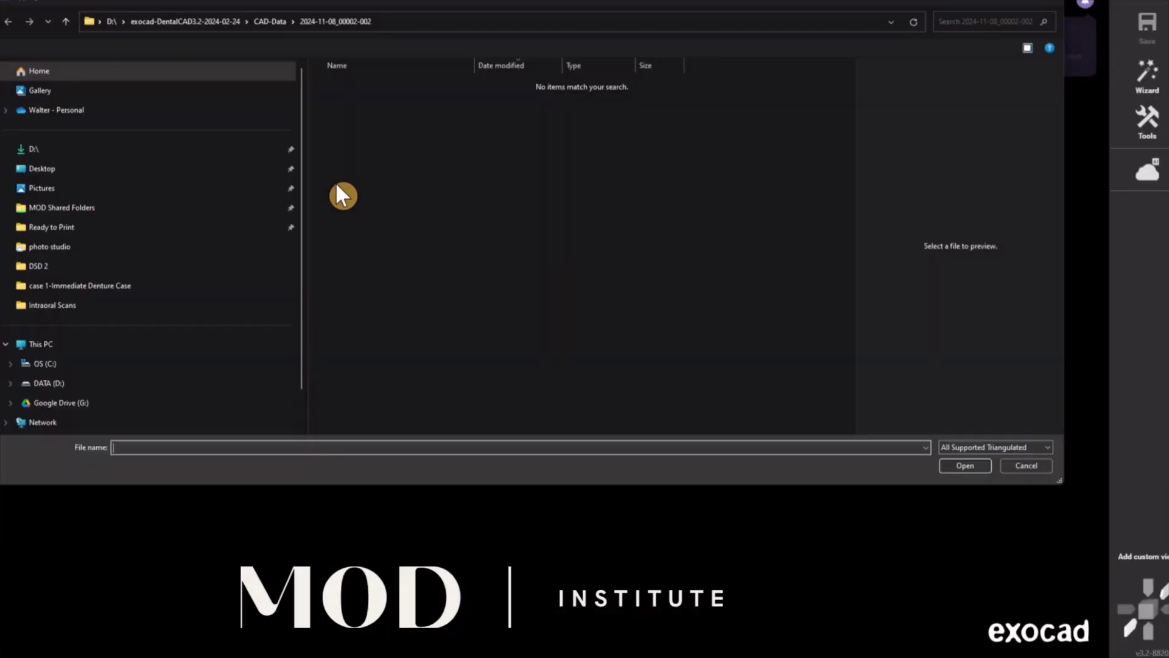
# - Load UpperJaw from the IO Scan OBJ.CIB folder and accept its orientation
pyautogui.press('Escape')
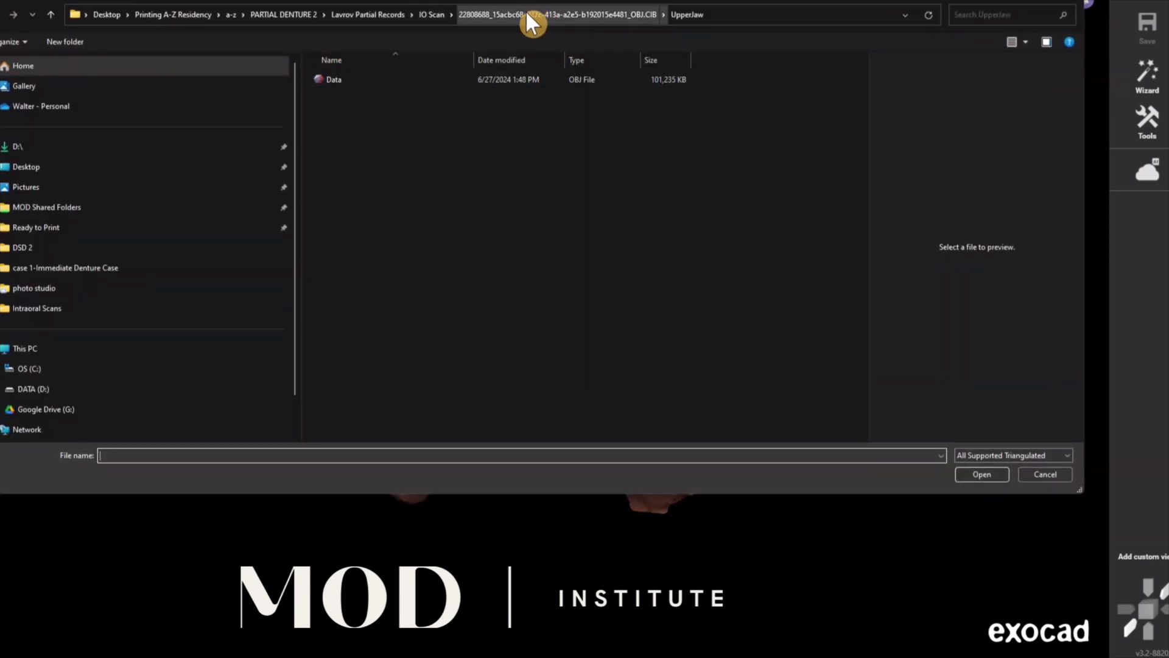
pyautogui.click(431, 14)
pyautogui.doubleClick(401, 79)
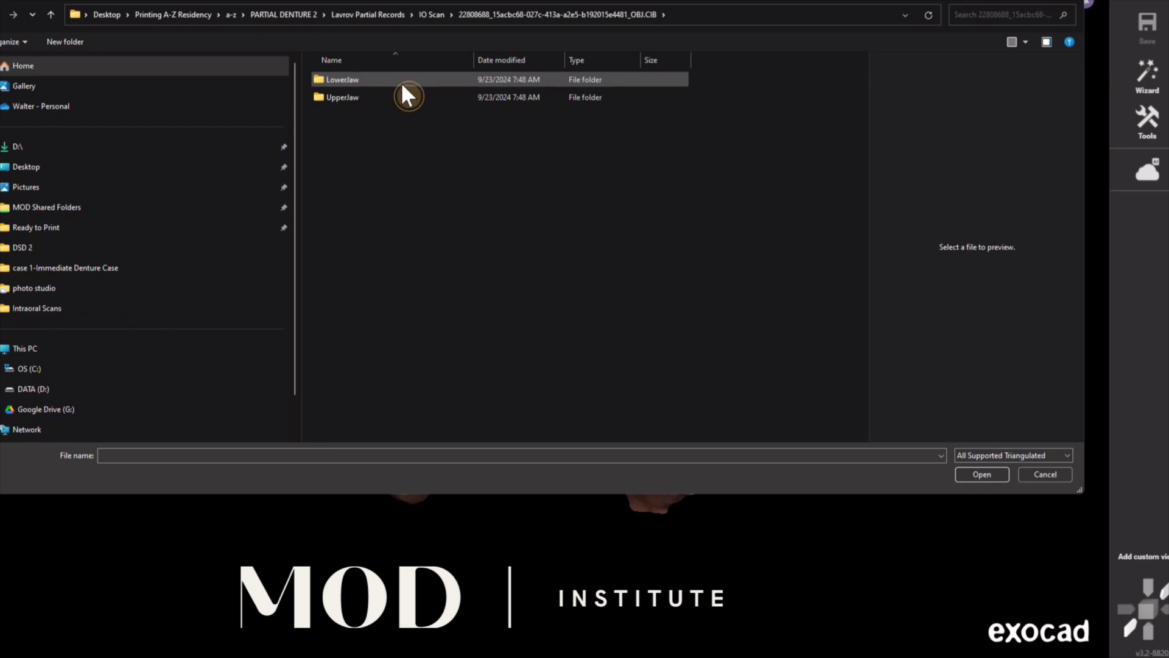
pyautogui.doubleClick(403, 93)
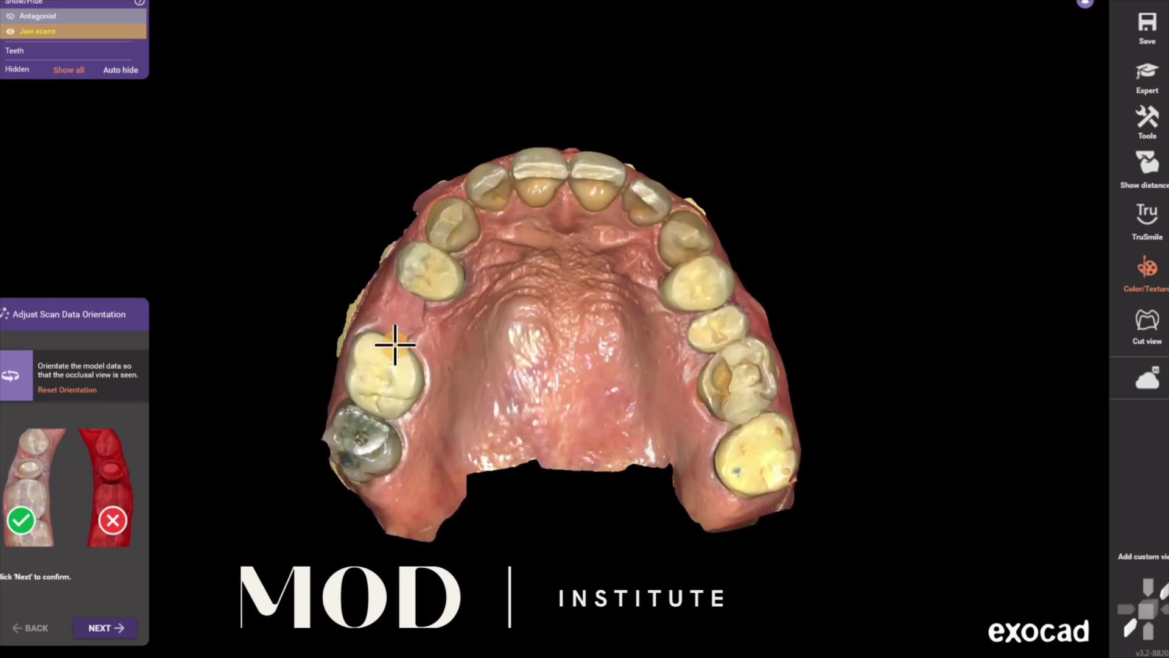
pyautogui.click(104, 627)
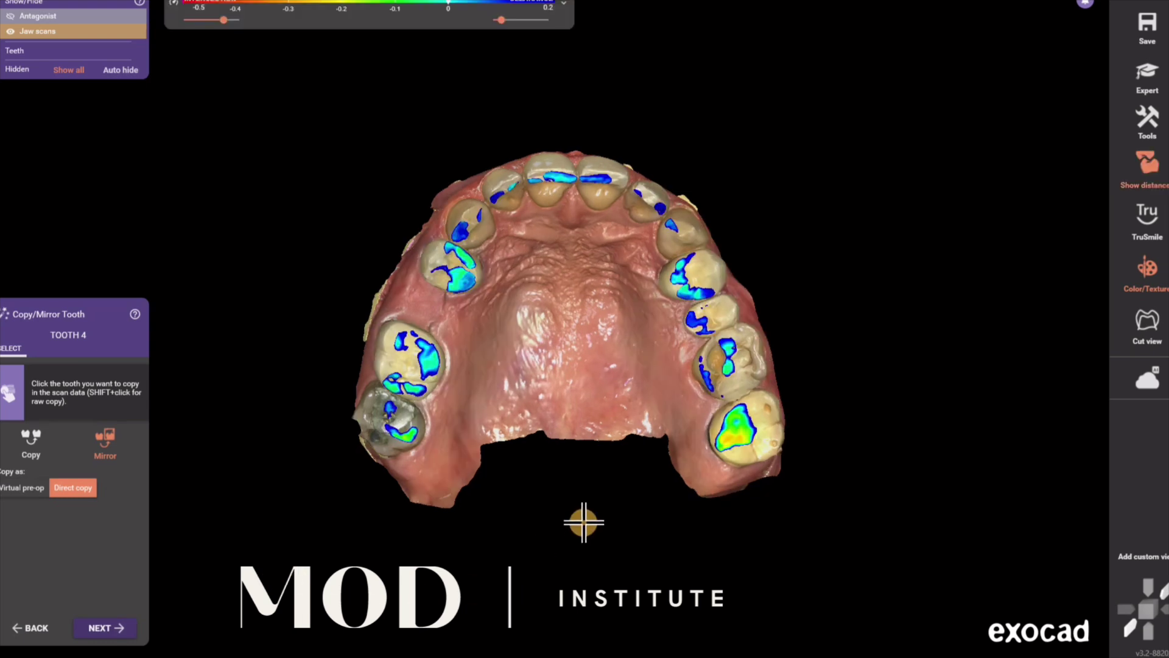
# - Copy a scan tooth into the tooth 4 gap, check it from the side, and accept
pyautogui.click(31, 442)
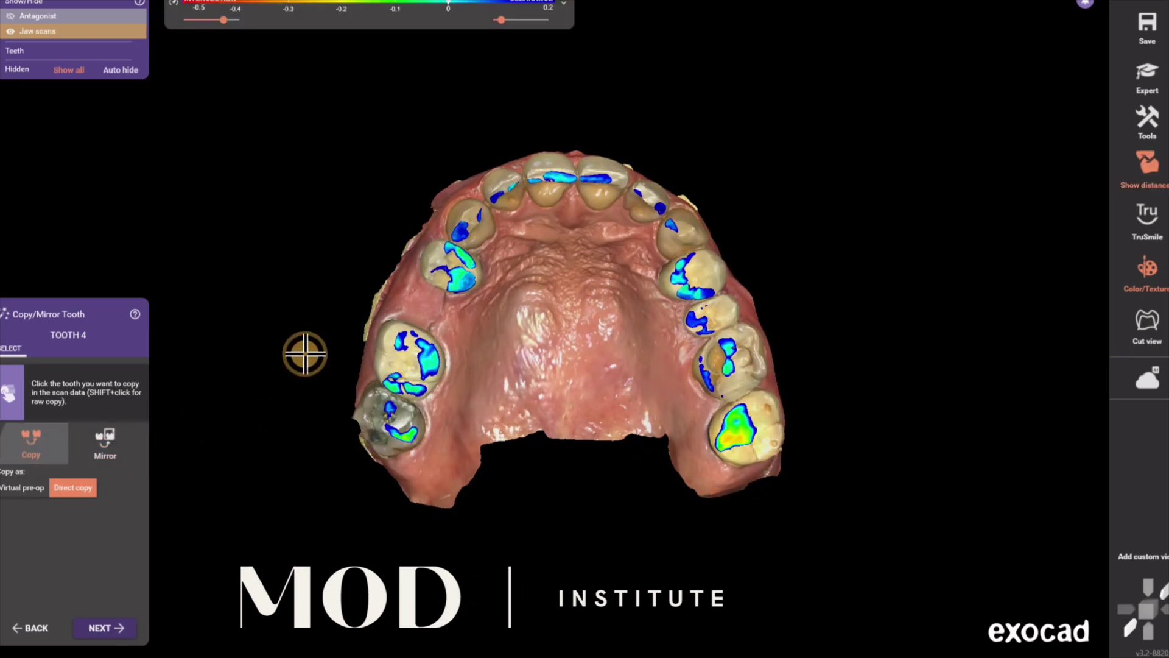
pyautogui.click(454, 274)
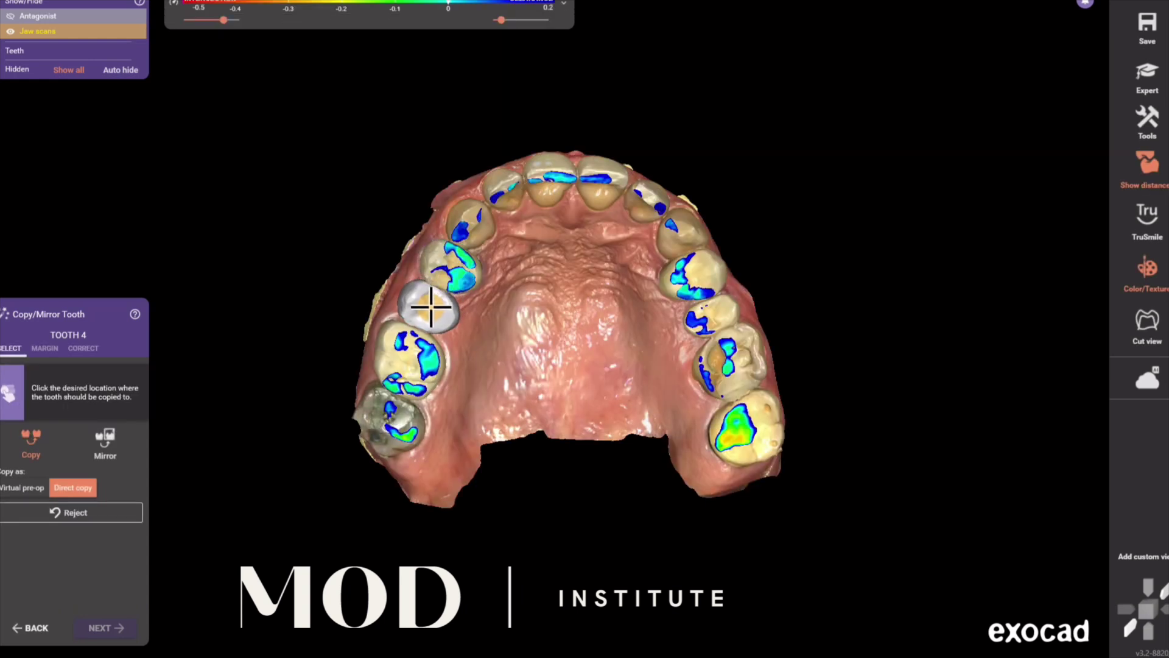
pyautogui.click(431, 308)
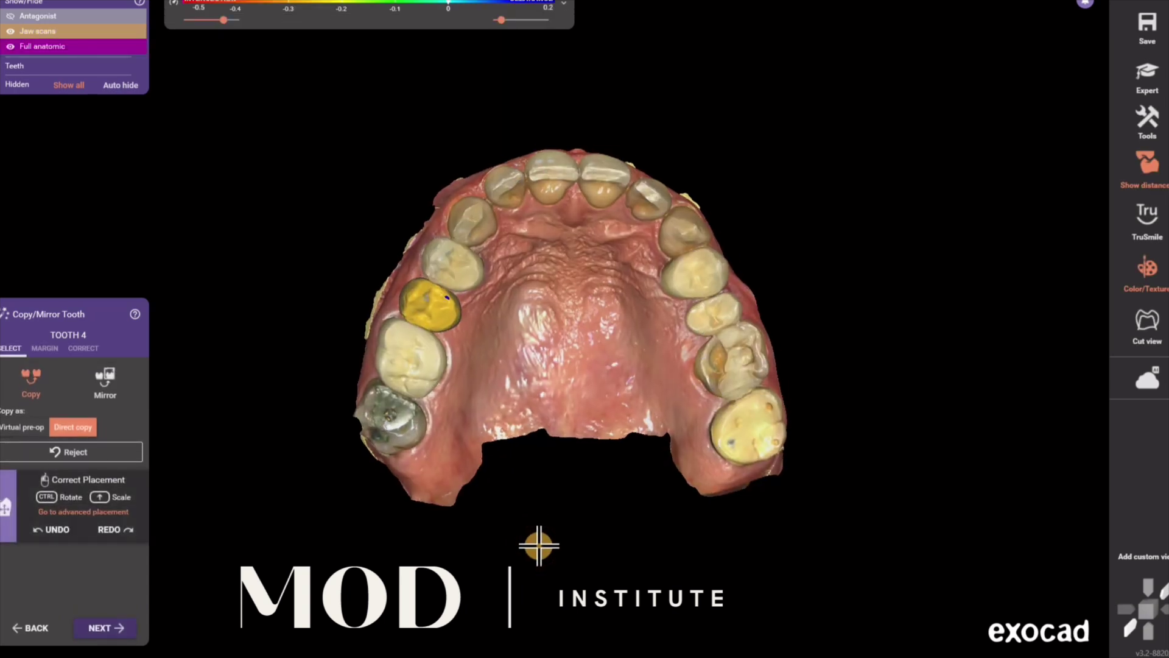
pyautogui.moveTo(539, 545); pyautogui.dragTo(807, 575, button='right')
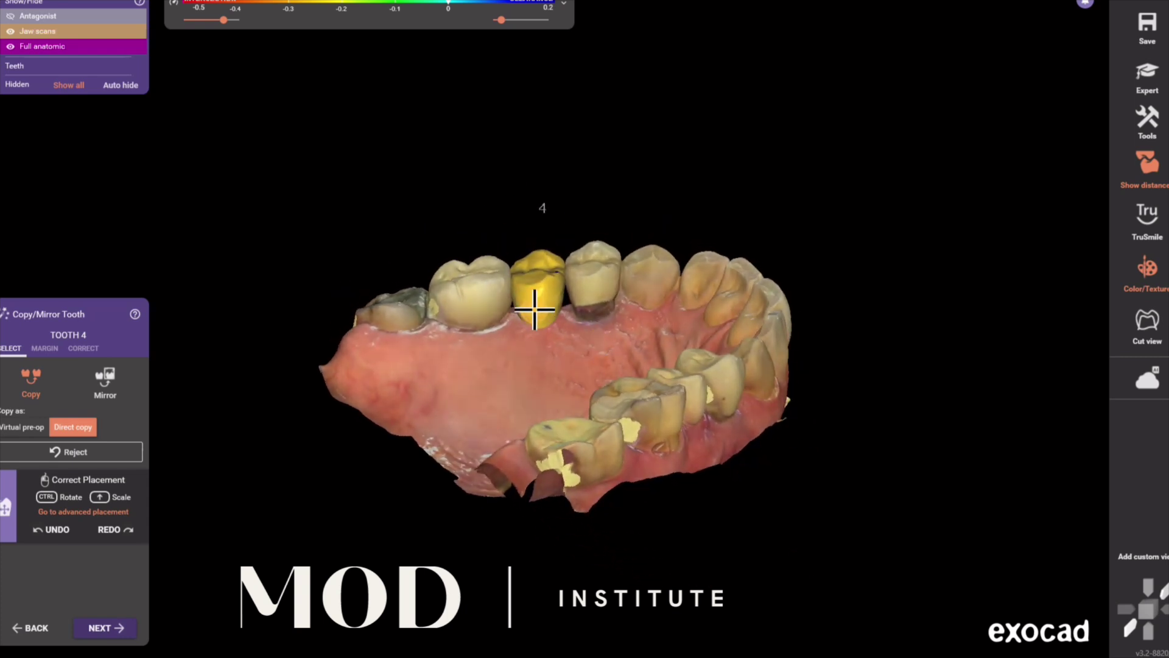
pyautogui.moveTo(722, 503); pyautogui.dragTo(784, 518, button='right')
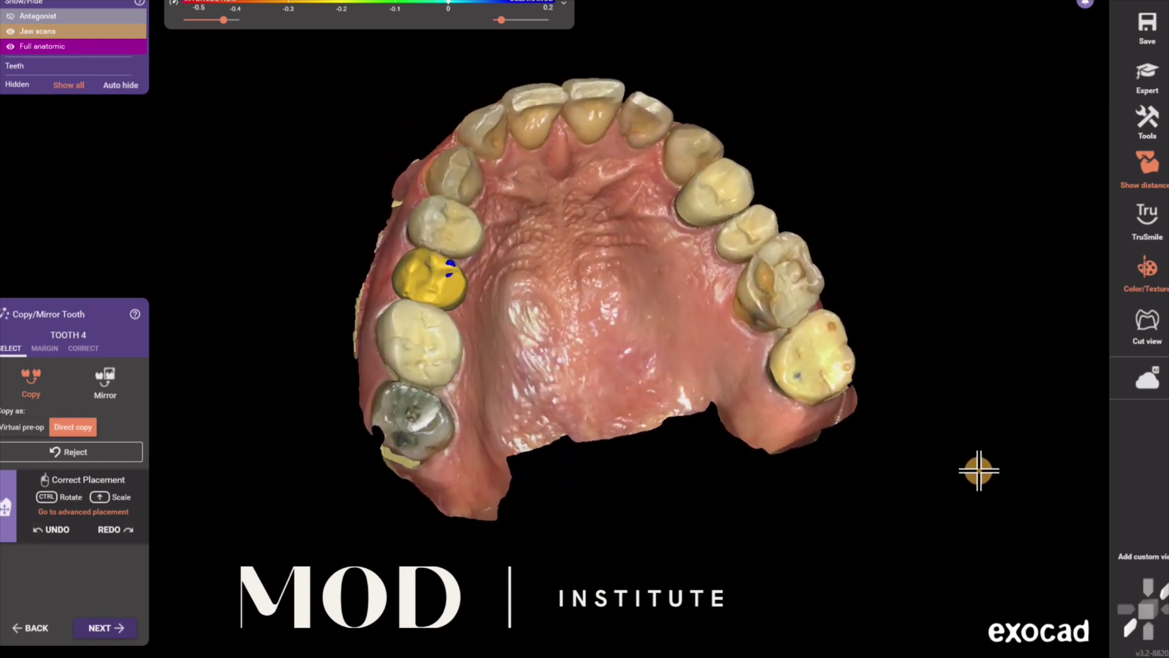
pyautogui.click(115, 629)
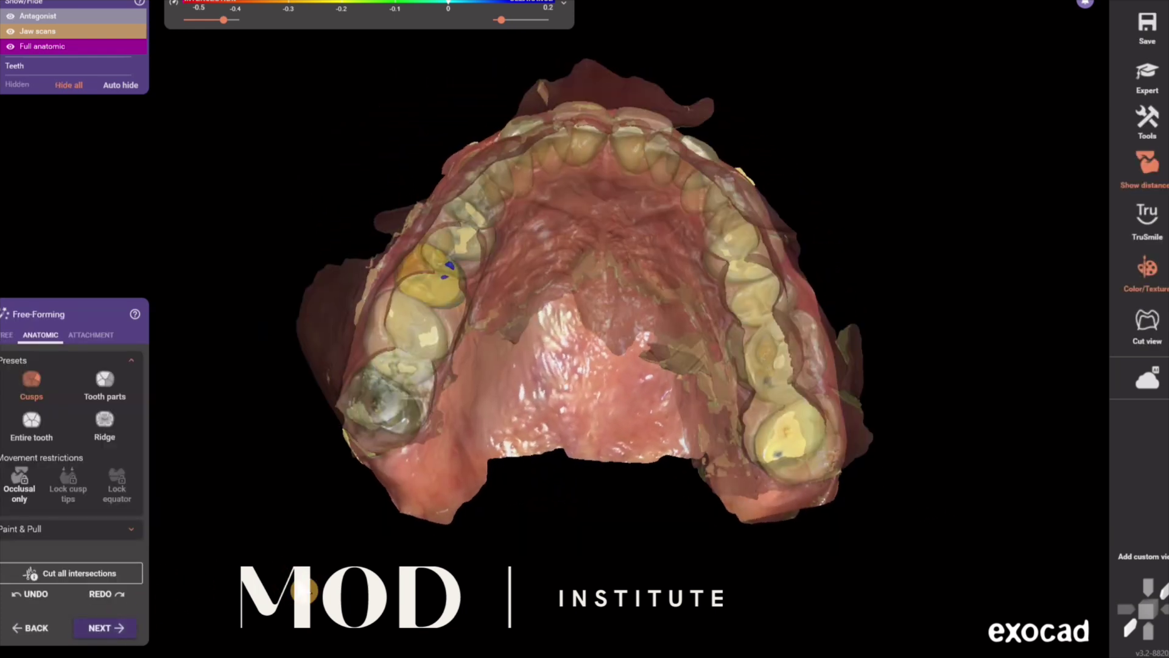
# - Hide the antagonist and jaw scan to inspect the tooth 4 crown, then restore the jaw
pyautogui.press('a')
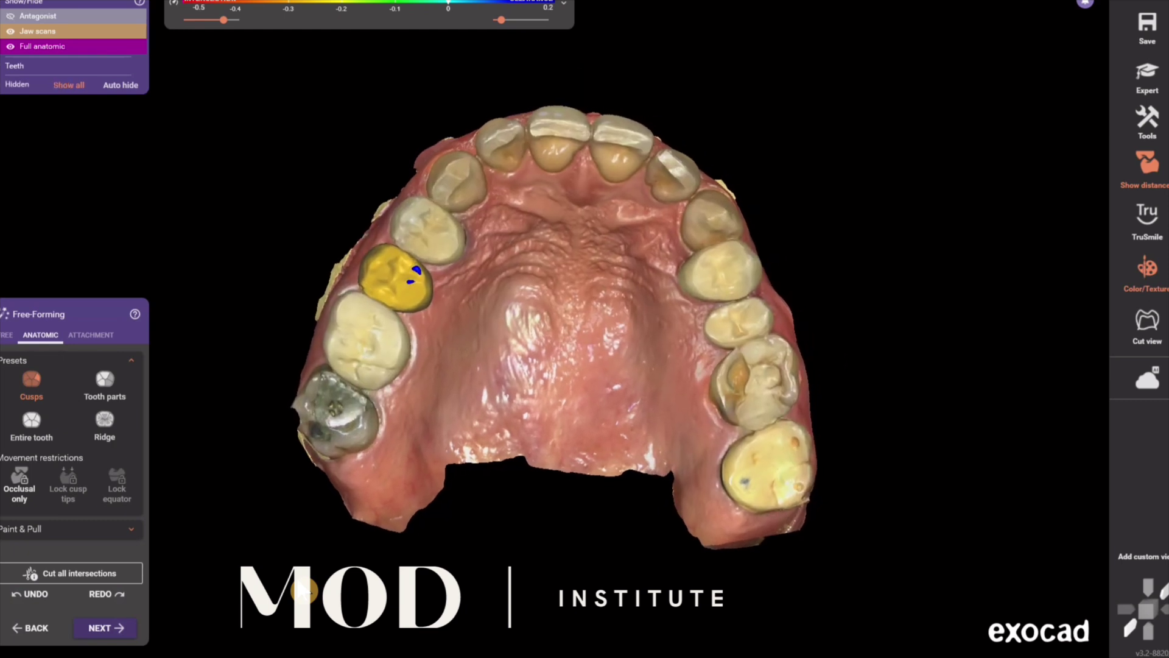
pyautogui.keyDown('ctrl'); pyautogui.middleClick(497, 451); pyautogui.keyUp('ctrl')
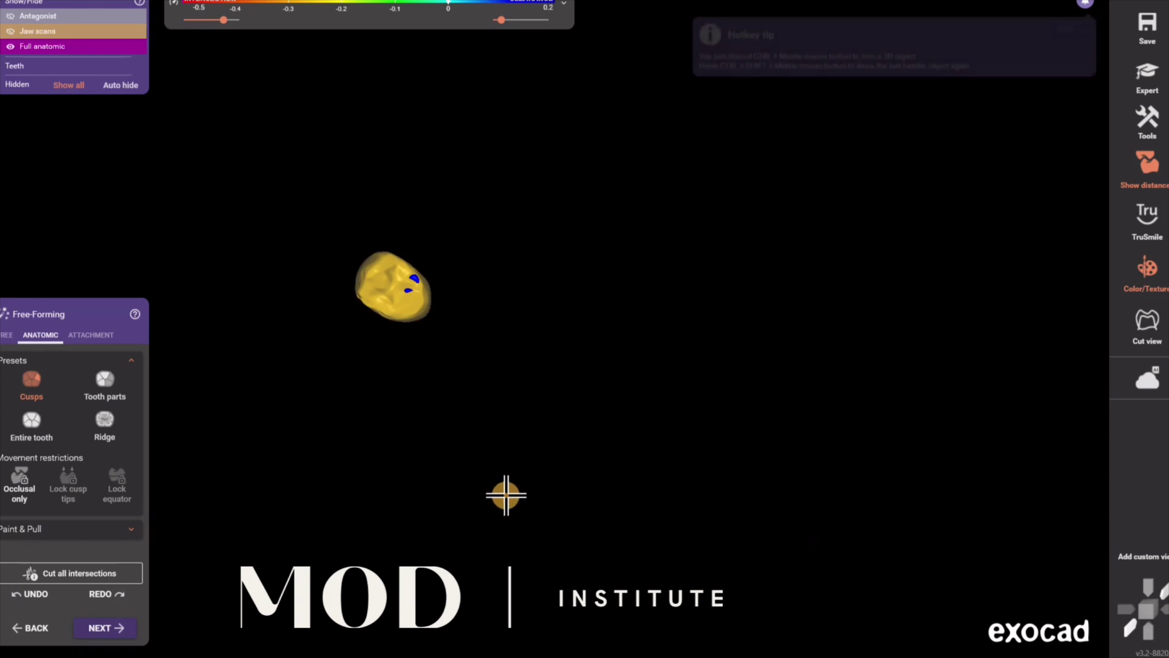
pyautogui.click(564, 4)
pyautogui.moveTo(505, 58); pyautogui.dragTo(457, 472, button='right')
pyautogui.keyDown('ctrl'); pyautogui.keyDown('shift'); pyautogui.middleClick(458, 472); pyautogui.keyUp('shift'); pyautogui.keyUp('ctrl')
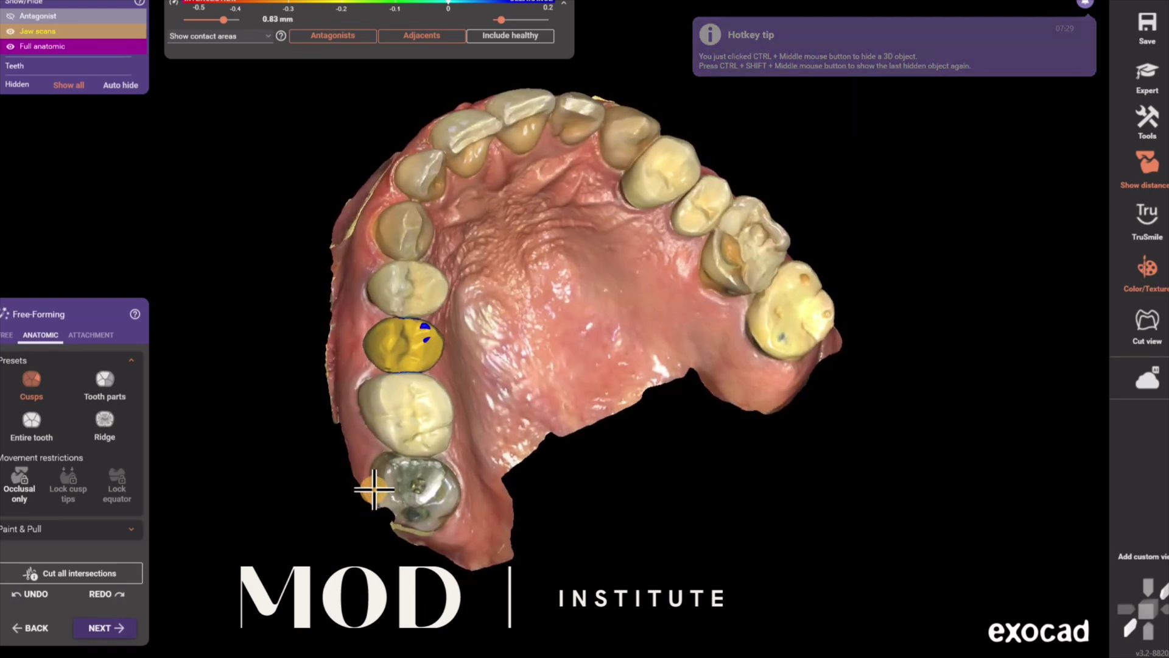
pyautogui.moveTo(378, 487); pyautogui.dragTo(786, 353, button='right')
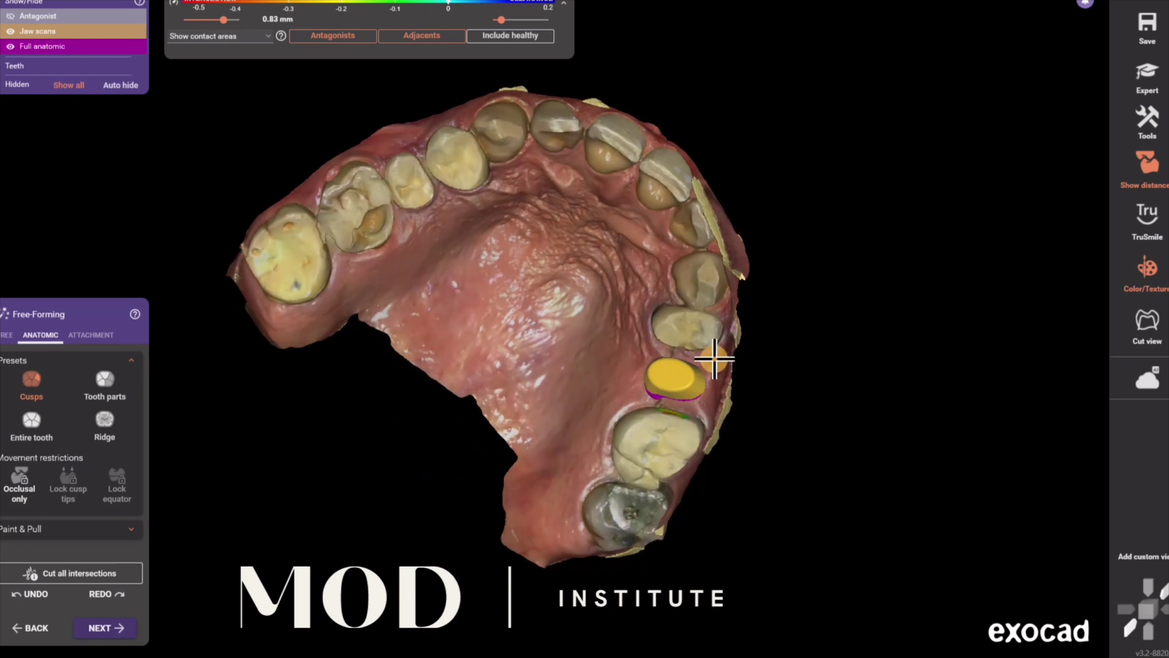
# - Cut all pontic intersections with the scan and proceed to Virtual Waxup Bottom
pyautogui.click(103, 575)
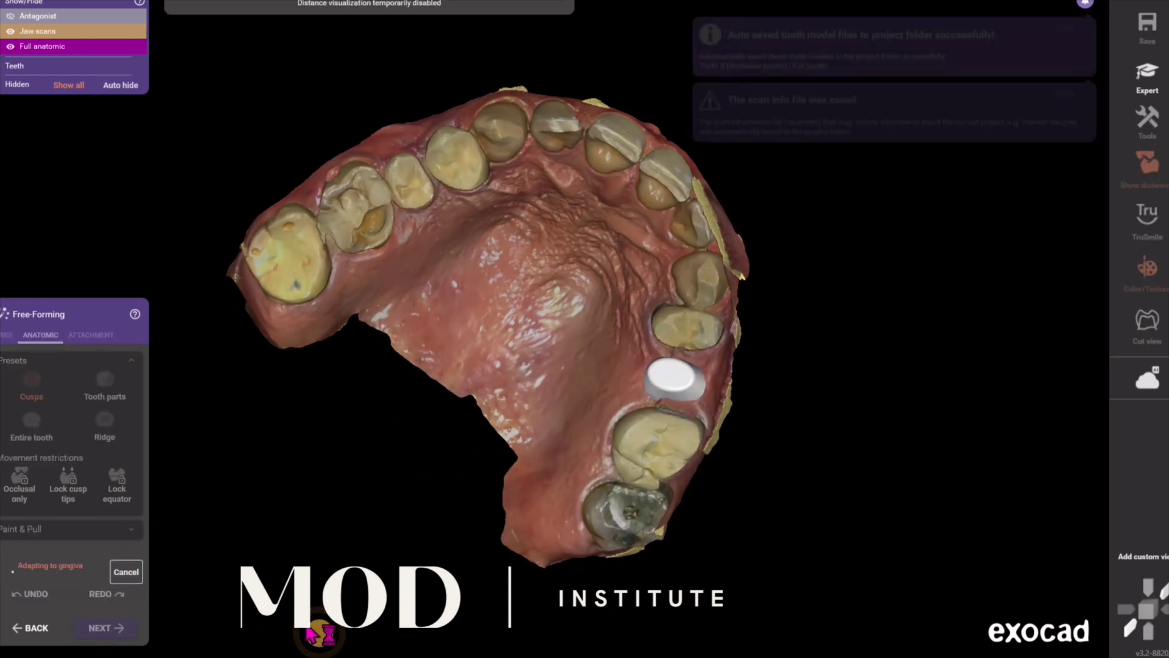
pyautogui.moveTo(365, 622); pyautogui.dragTo(641, 637, button='right')
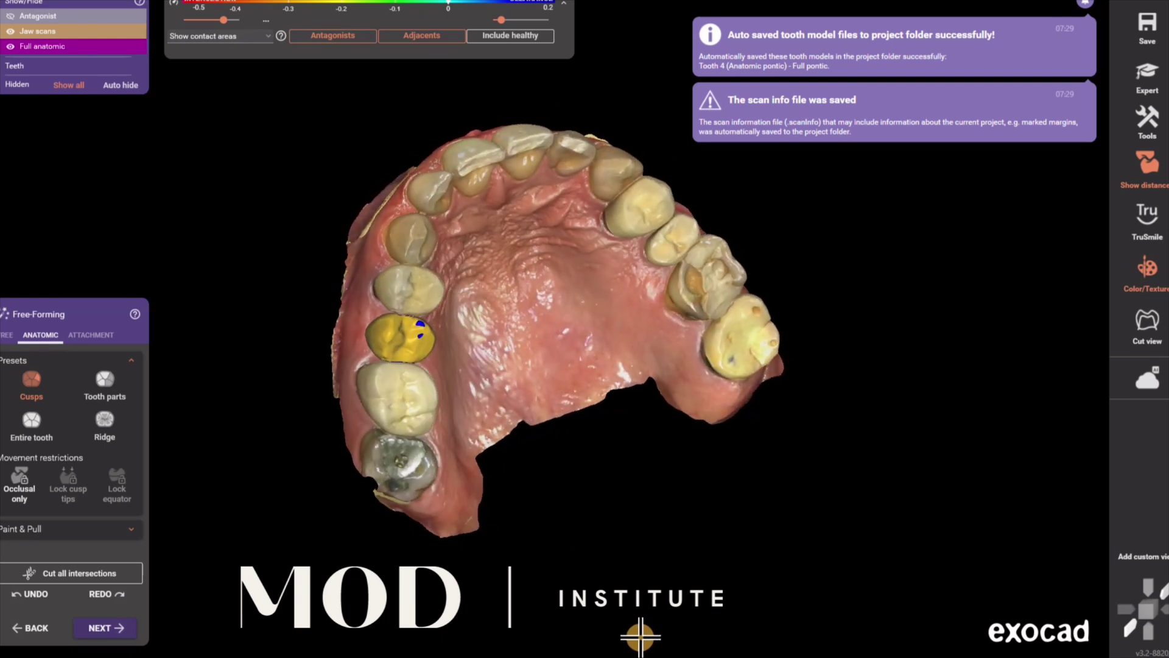
pyautogui.click(106, 627)
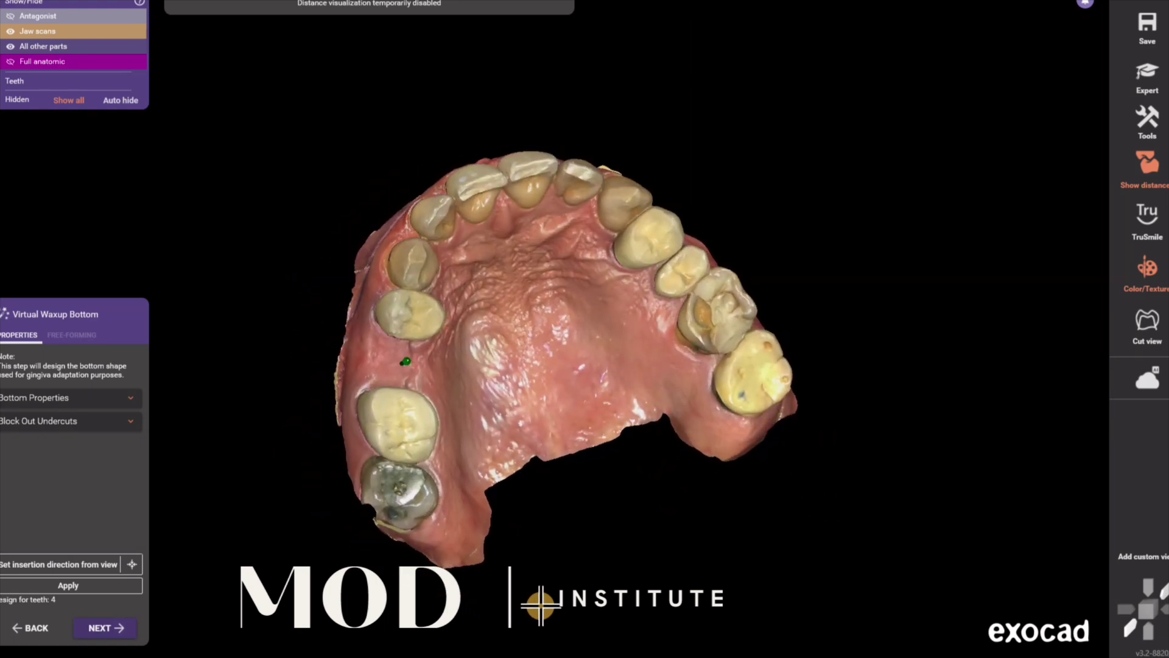
# - Set tooth 4's insertion direction from an occlusal upper-arch view and calculate the waxup bottom
pyautogui.click(115, 570)
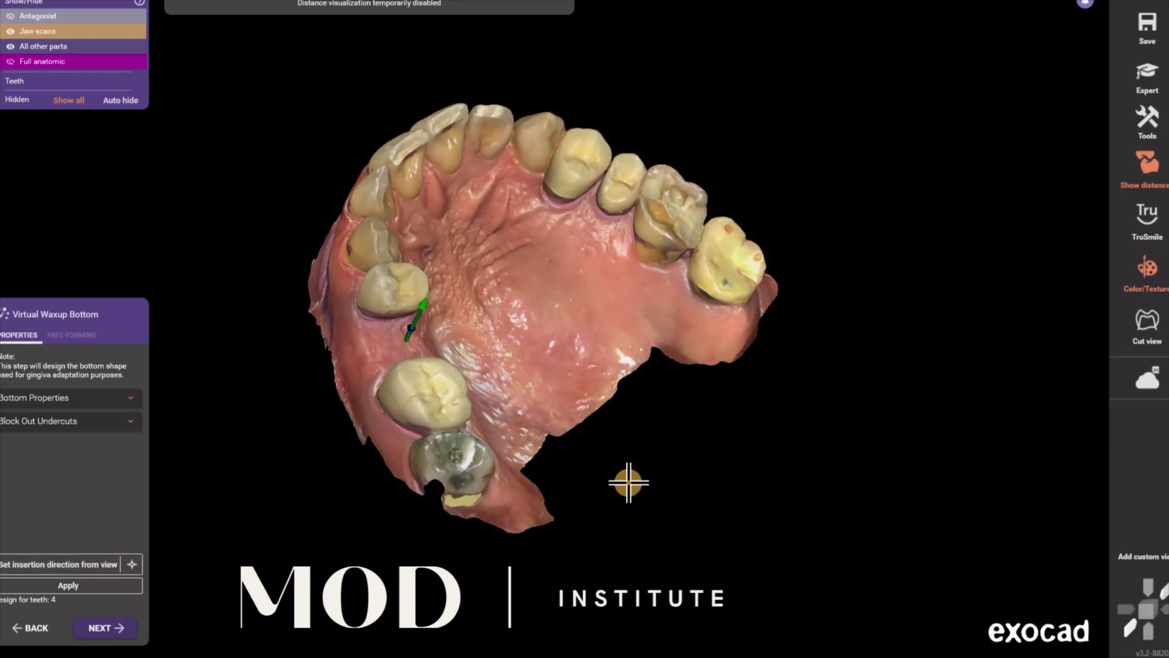
pyautogui.scroll(4, 418, 323)
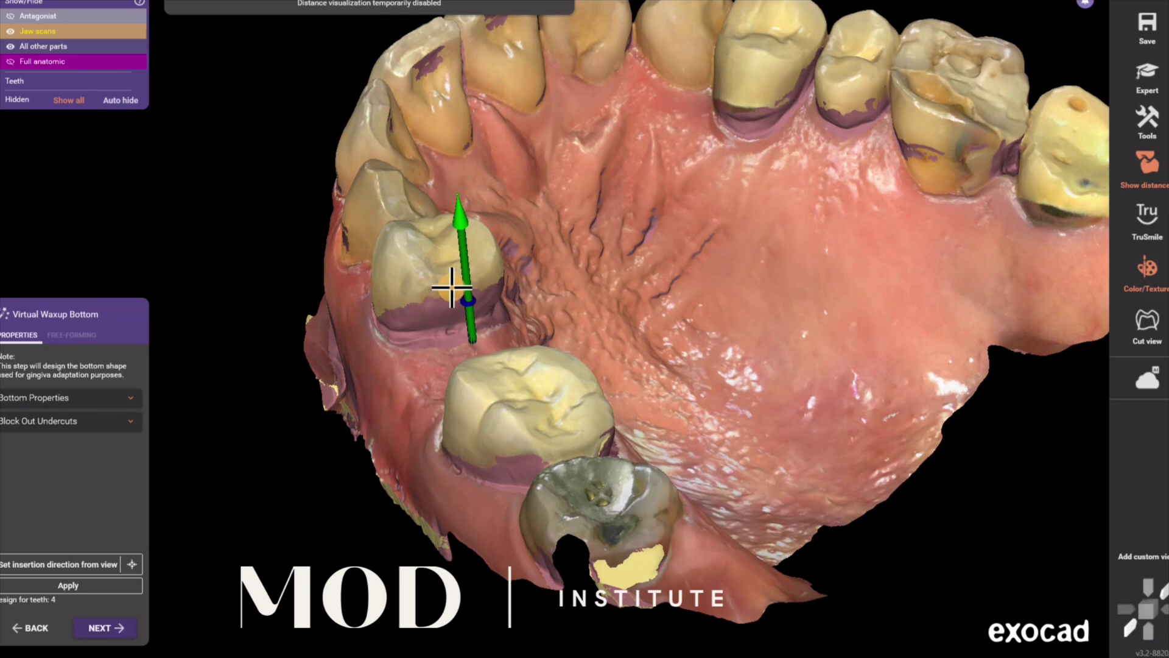
pyautogui.moveTo(471, 283); pyautogui.dragTo(637, 203, button='right')
pyautogui.scroll(2, 640, 207)
pyautogui.scroll(-3, 640, 207)
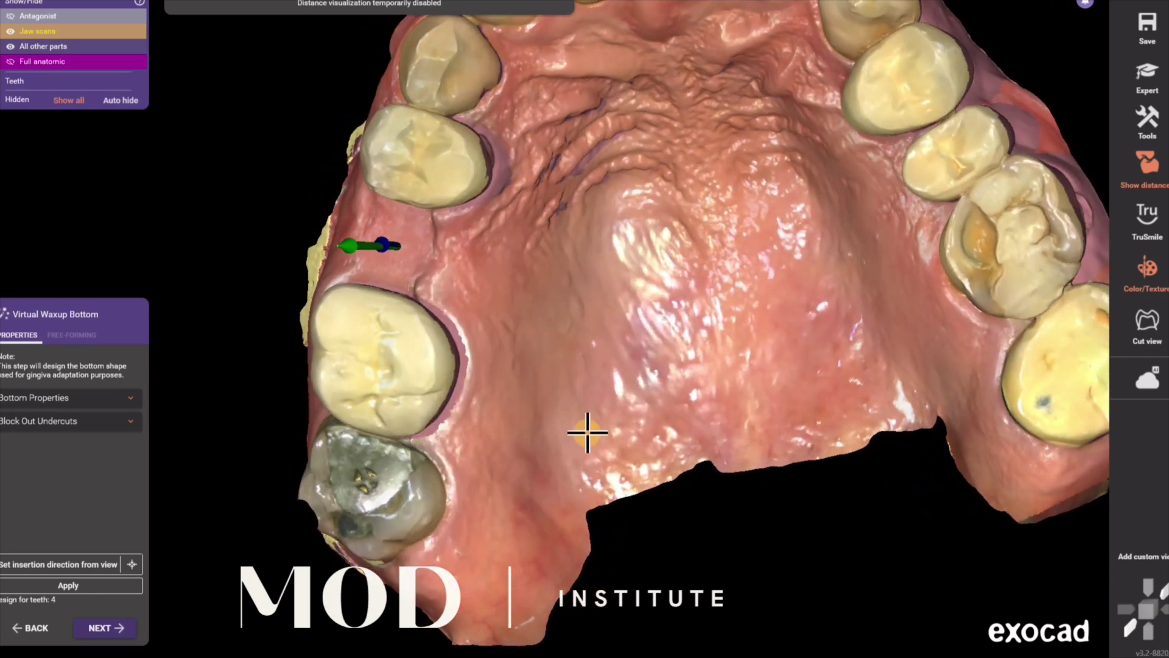
pyautogui.moveTo(587, 495)
pyautogui.mouseDown(button='right')
pyautogui.moveTo(590, 426)
pyautogui.moveTo(590, 503)
pyautogui.mouseUp(button='right')
pyautogui.moveTo(384, 519); pyautogui.dragTo(282, 543, button='right')
pyautogui.click(120, 630)
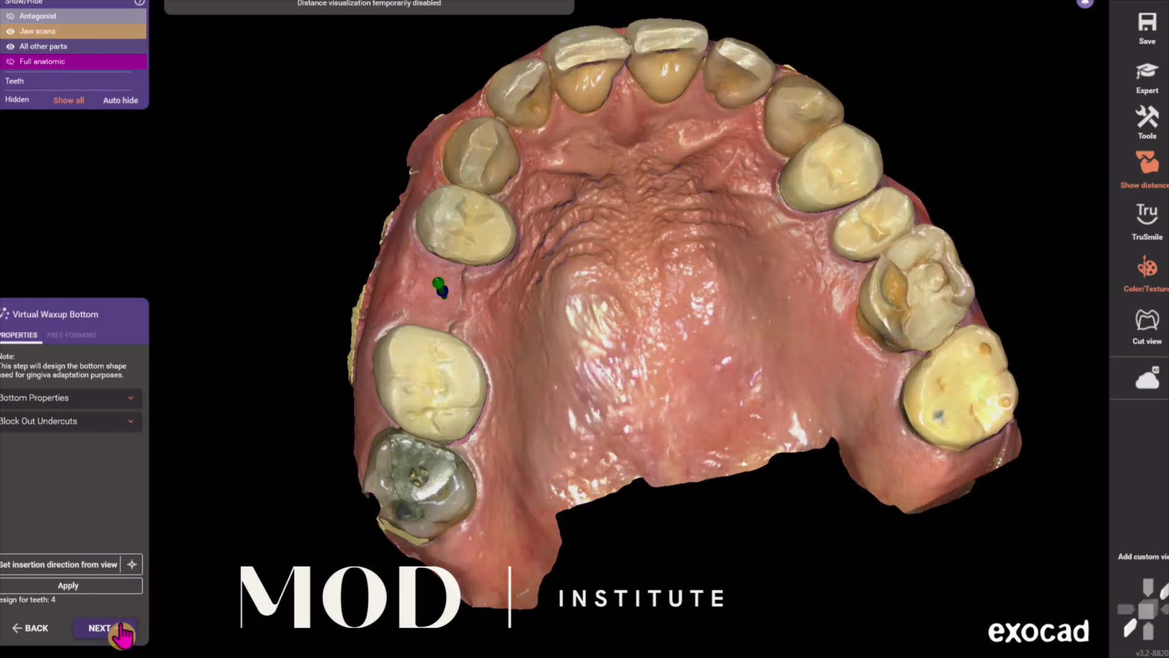
pyautogui.click(61, 564)
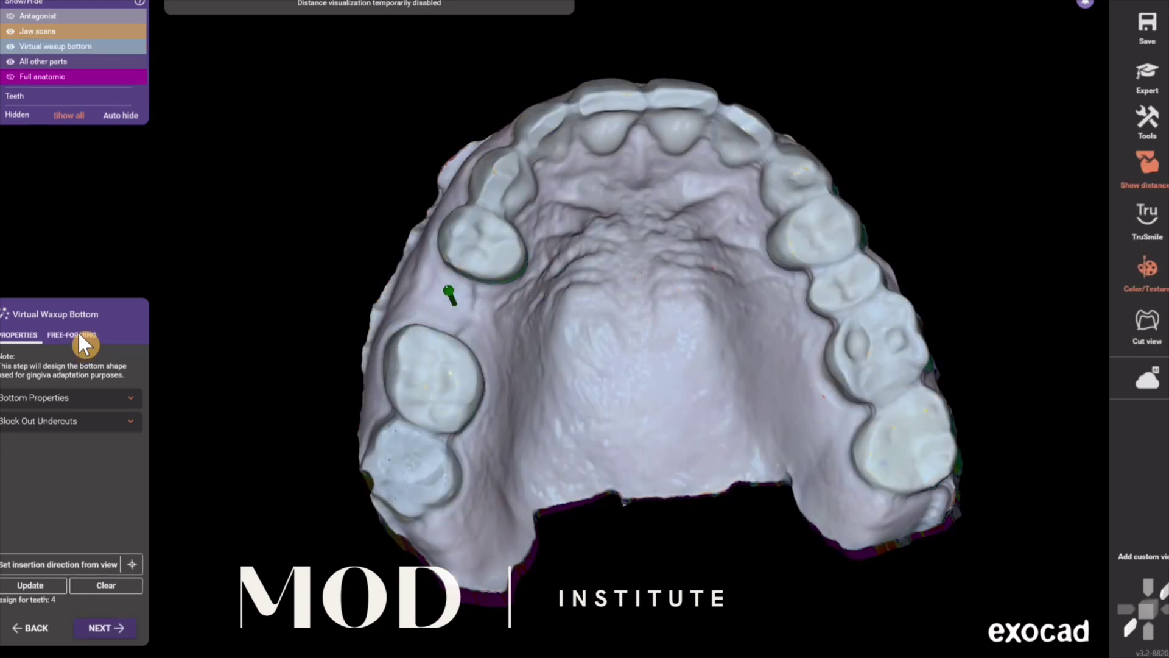
# - Inspect the waxup bottom for undercuts in Free-Forming from several angles, then accept it
pyautogui.click(72, 335)
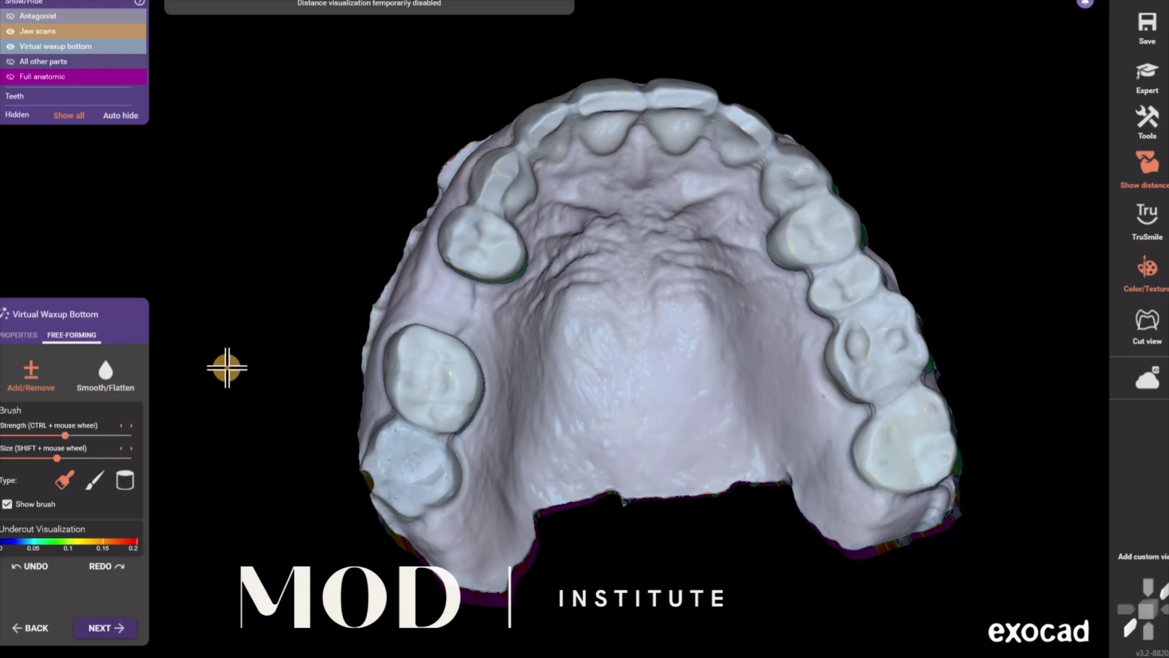
pyautogui.moveTo(227, 368)
pyautogui.mouseDown(button='right')
pyautogui.moveTo(415, 396)
pyautogui.moveTo(493, 390)
pyautogui.mouseUp(button='right')
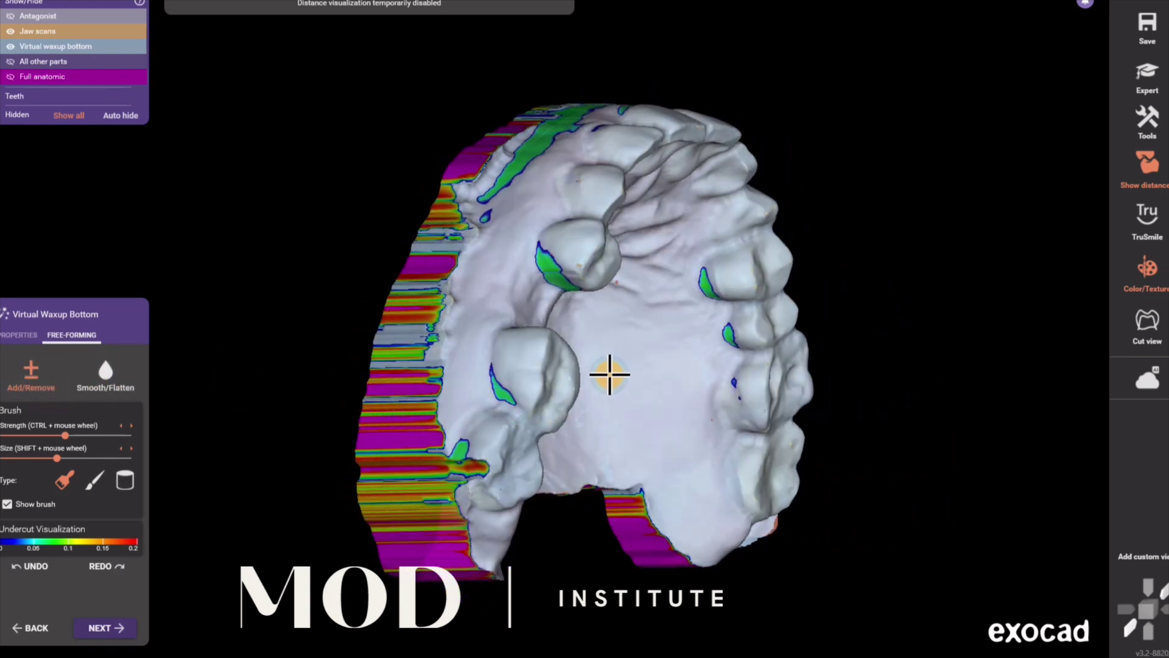
pyautogui.moveTo(611, 374); pyautogui.dragTo(494, 431, button='right')
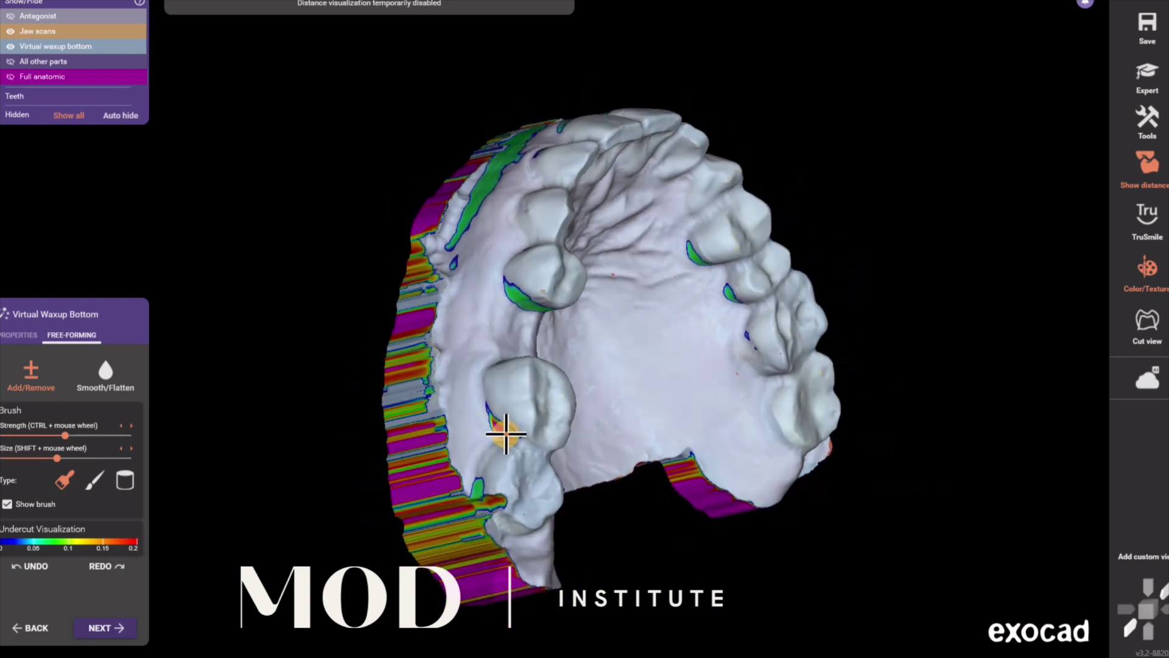
pyautogui.moveTo(733, 488); pyautogui.dragTo(696, 468, button='right')
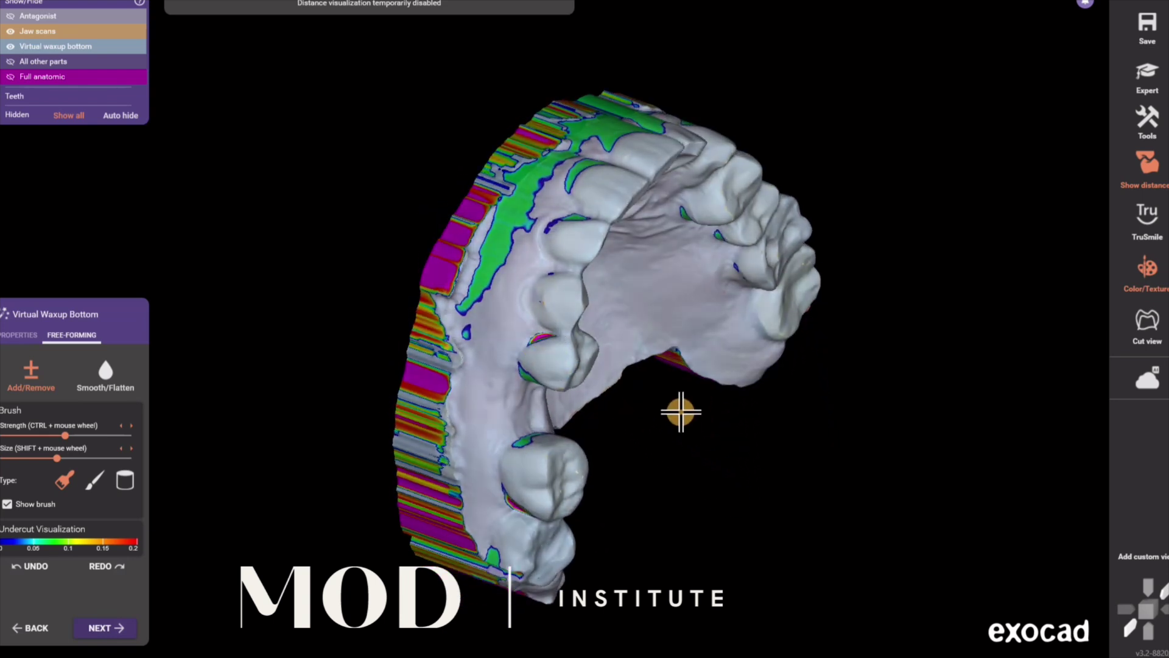
pyautogui.moveTo(754, 409); pyautogui.dragTo(284, 569, button='right')
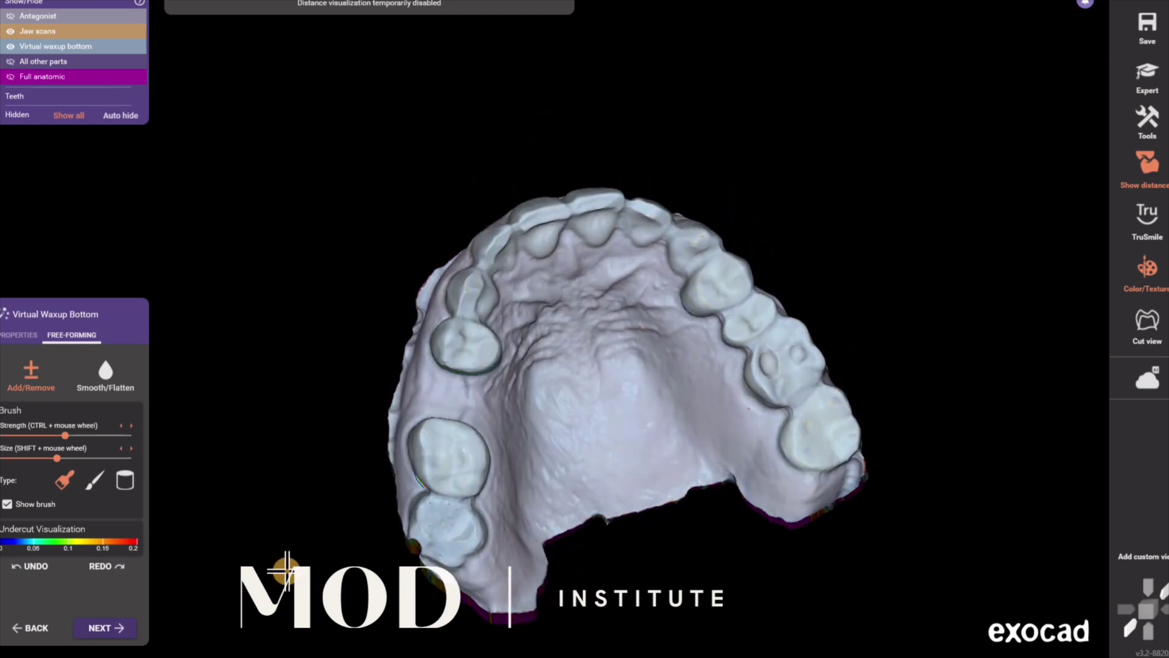
pyautogui.click(122, 630)
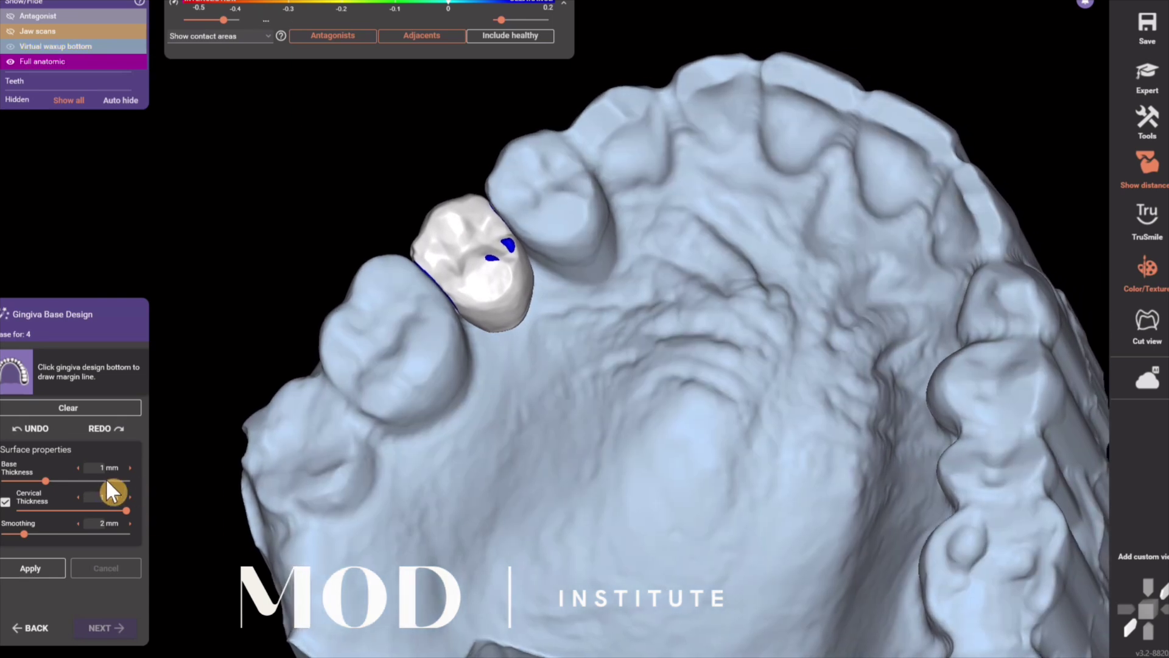
# - Raise the tooth 4 gingiva base thickness to 1.5 mm
pyautogui.click(130, 468)
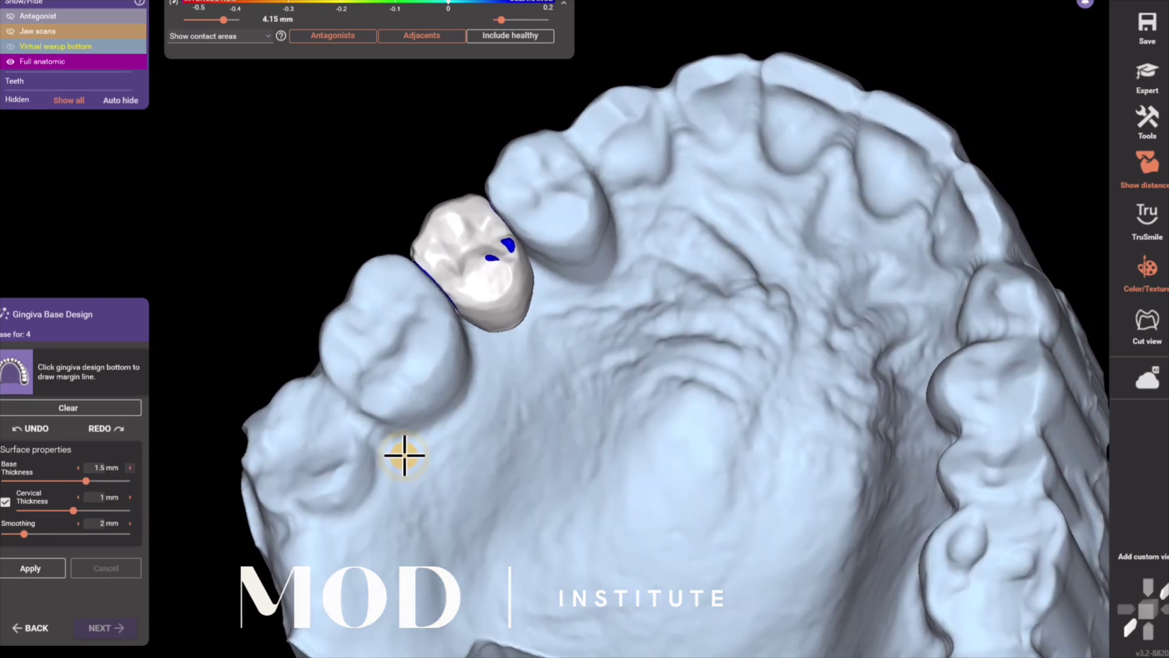